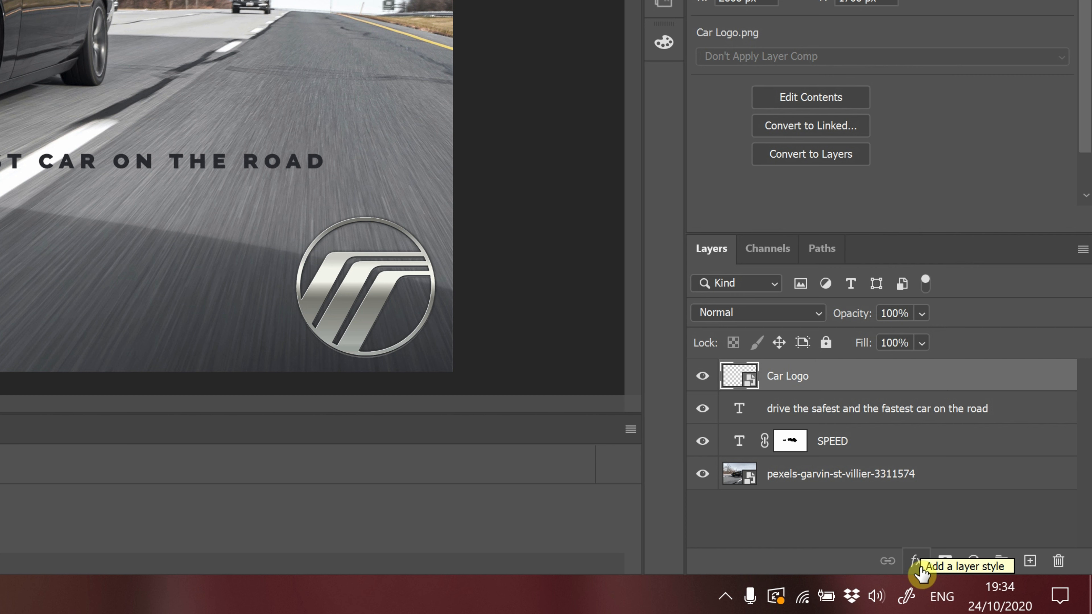
Add an Outer Glow to the Car Logo layer with opacity 46%, noise 32%, spread 19% and size 177 px.
{"action": "left_click", "coordinate": [916, 561]}
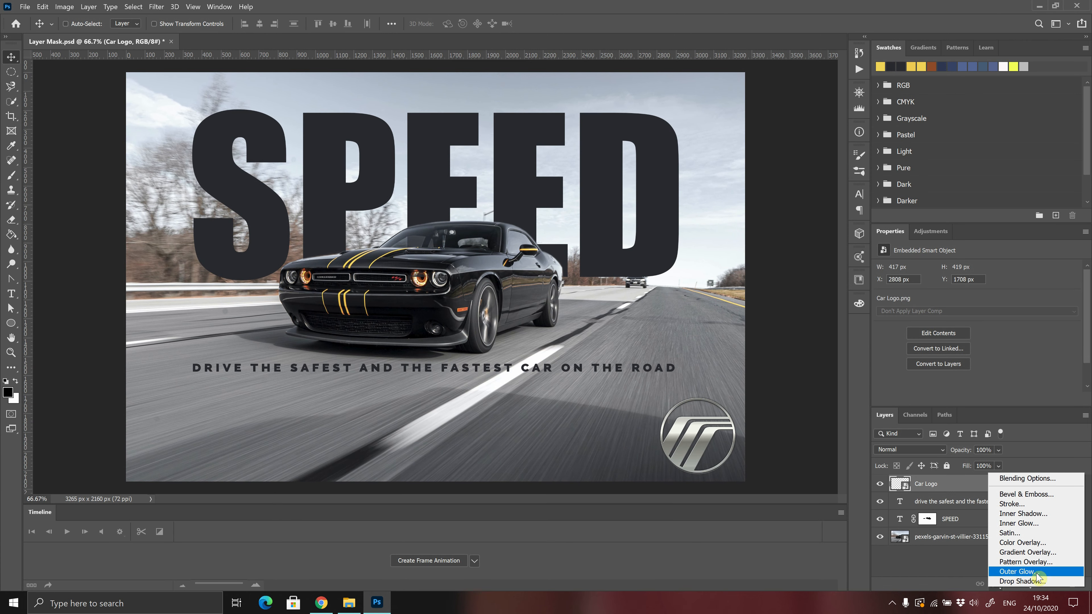
{"action": "left_click", "coordinate": [1003, 572]}
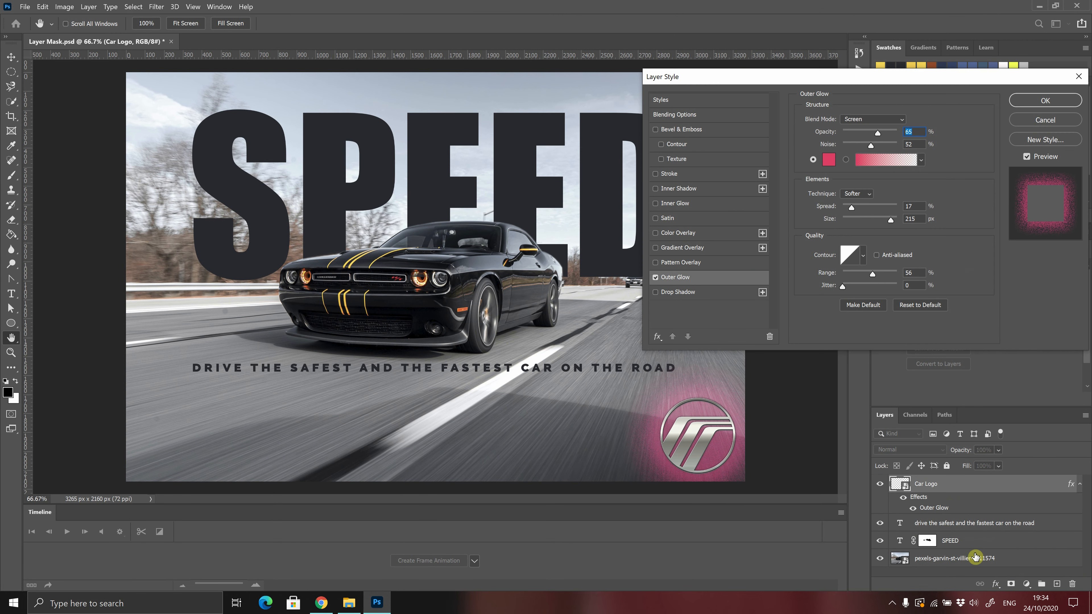
{"action": "left_click_drag", "start_coordinate": [900, 86], "coordinate": [754, 83]}
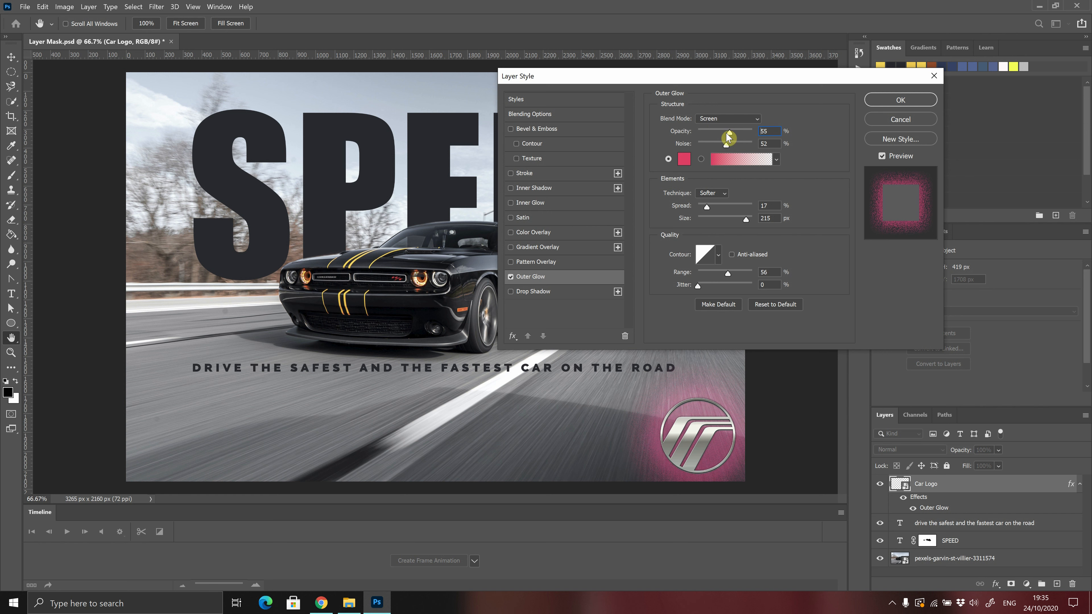
{"action": "left_click_drag", "start_coordinate": [721, 136], "coordinate": [721, 145]}
{"action": "left_click_drag", "start_coordinate": [707, 208], "coordinate": [715, 210]}
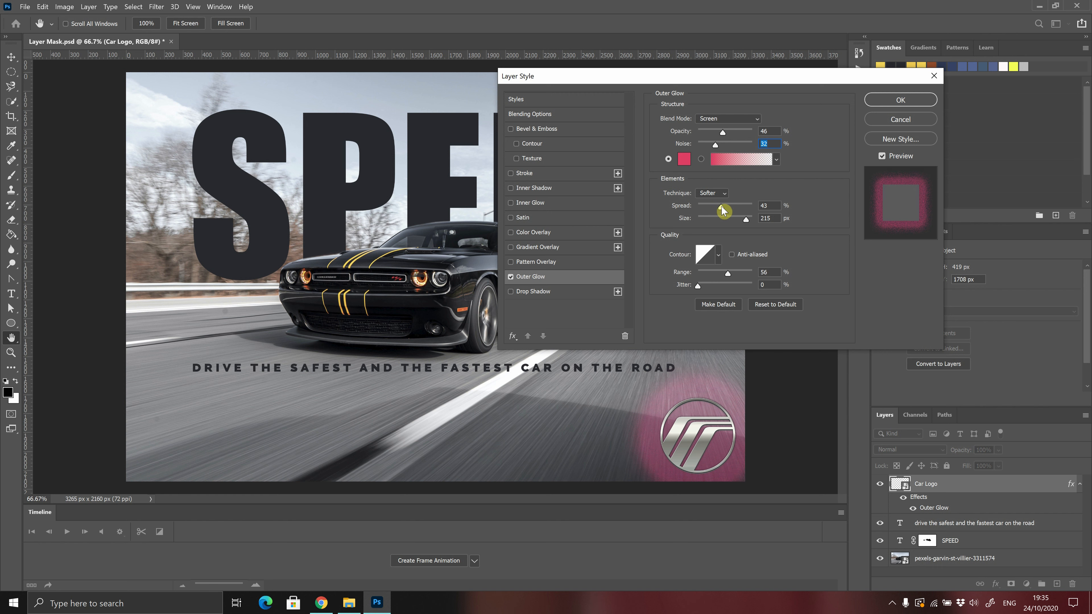
{"action": "left_click_drag", "start_coordinate": [719, 211], "coordinate": [716, 210]}
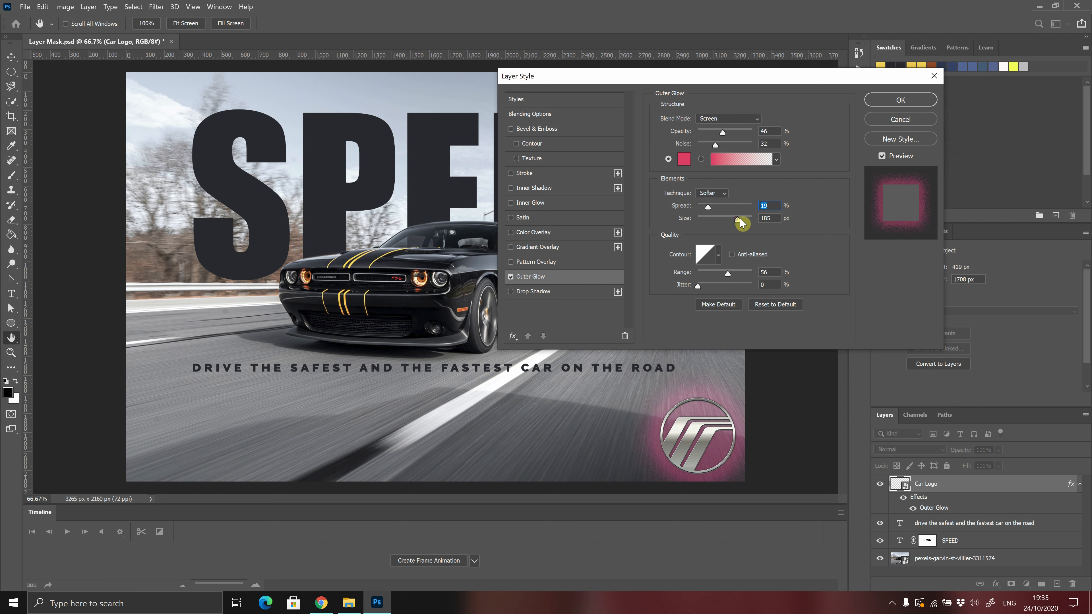
Set the outer glow colour to the yellow of the car's hood stripes (ffcf1e) and apply the layer style.
{"action": "left_click", "coordinate": [684, 158]}
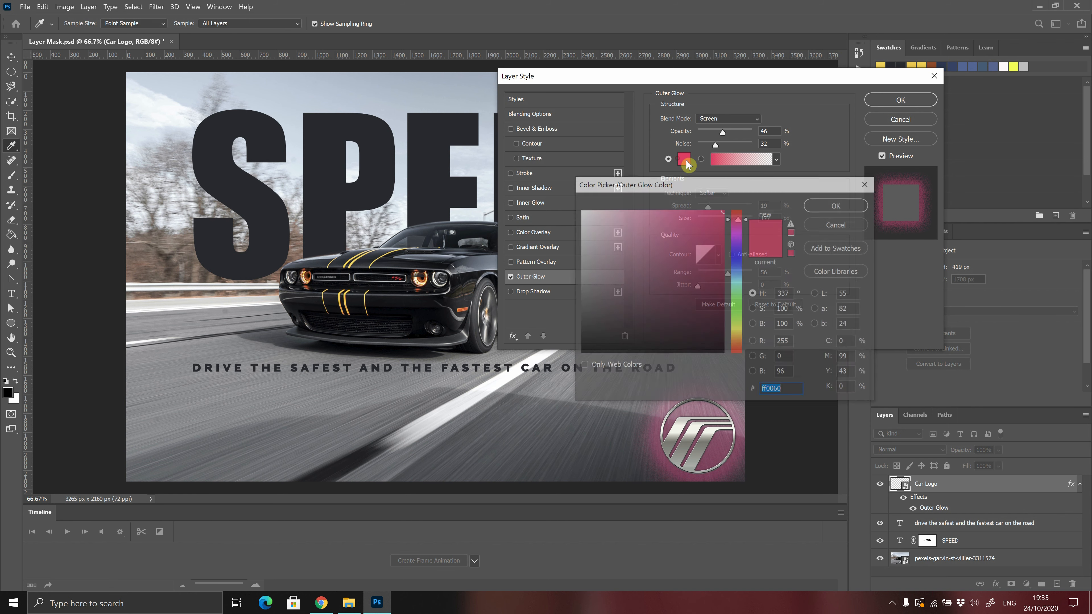
{"action": "left_click_drag", "start_coordinate": [718, 191], "coordinate": [700, 137]}
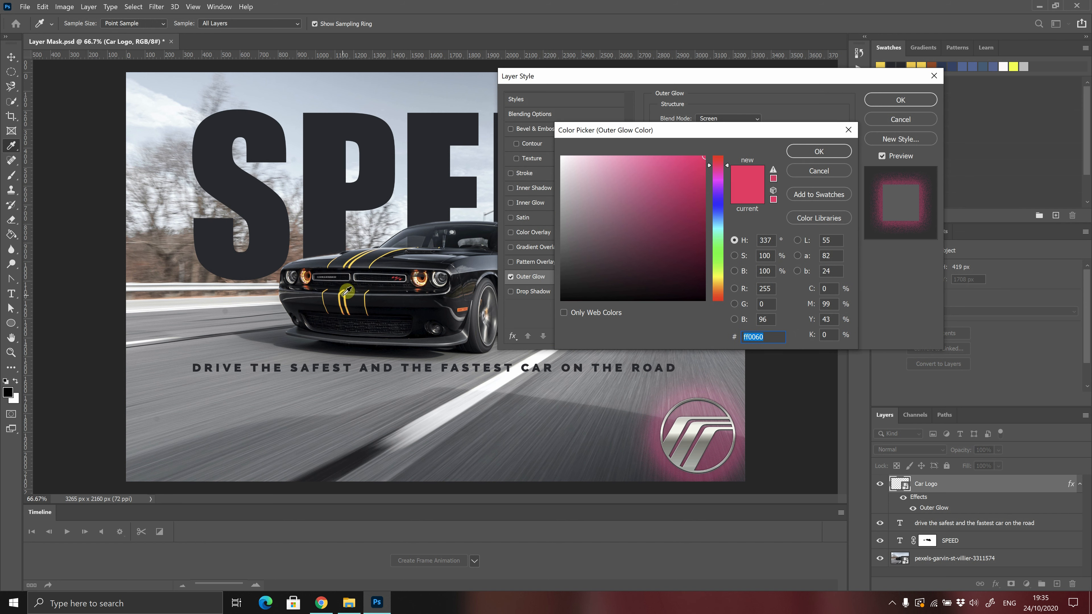
{"action": "left_click", "coordinate": [348, 295]}
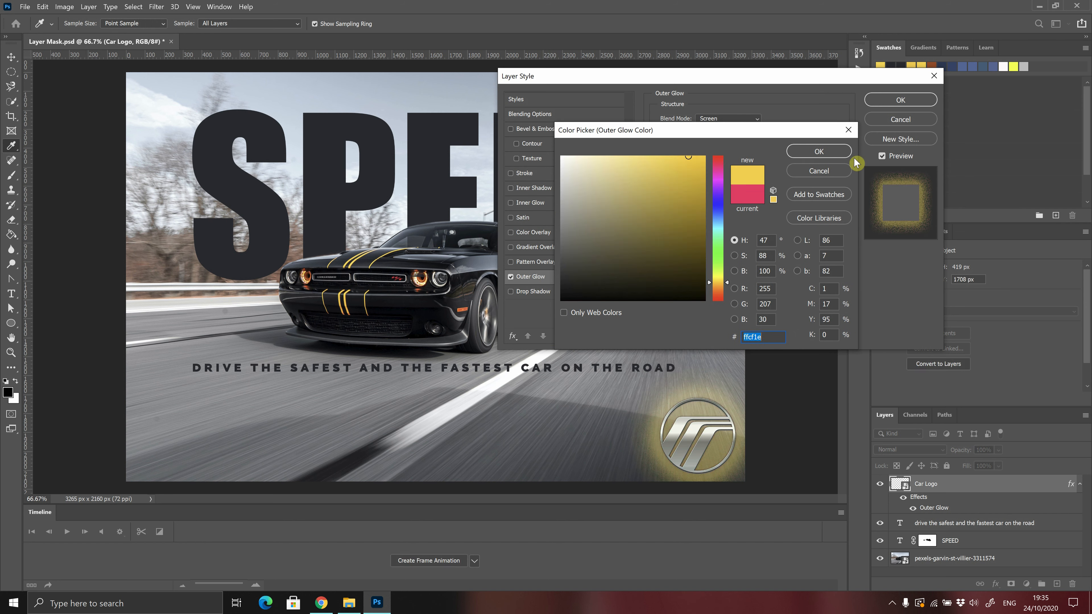
{"action": "left_click", "coordinate": [835, 155]}
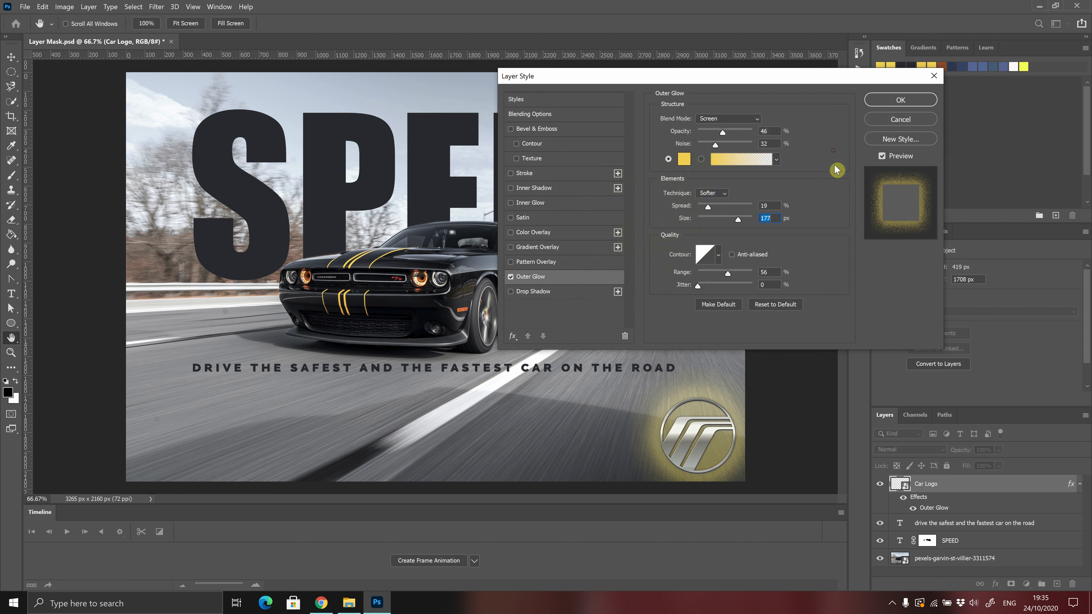
{"action": "left_click", "coordinate": [897, 101]}
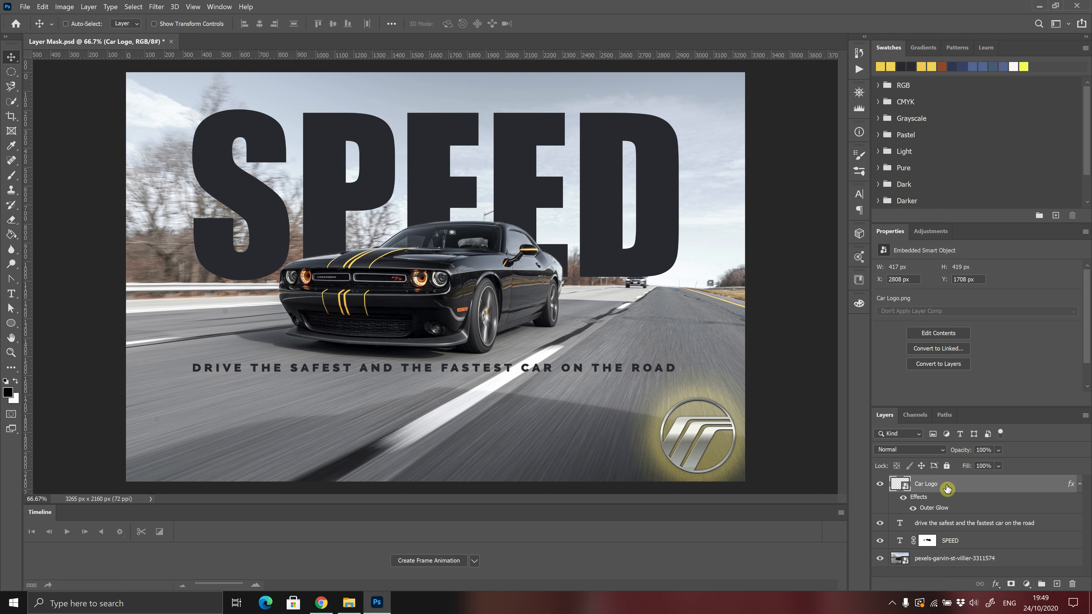
Add a Drop Shadow to the Car Logo layer with opacity 56%, angle 133°, distance 36 px, spread 14% and size 21 px.
{"action": "left_click", "coordinate": [996, 584]}
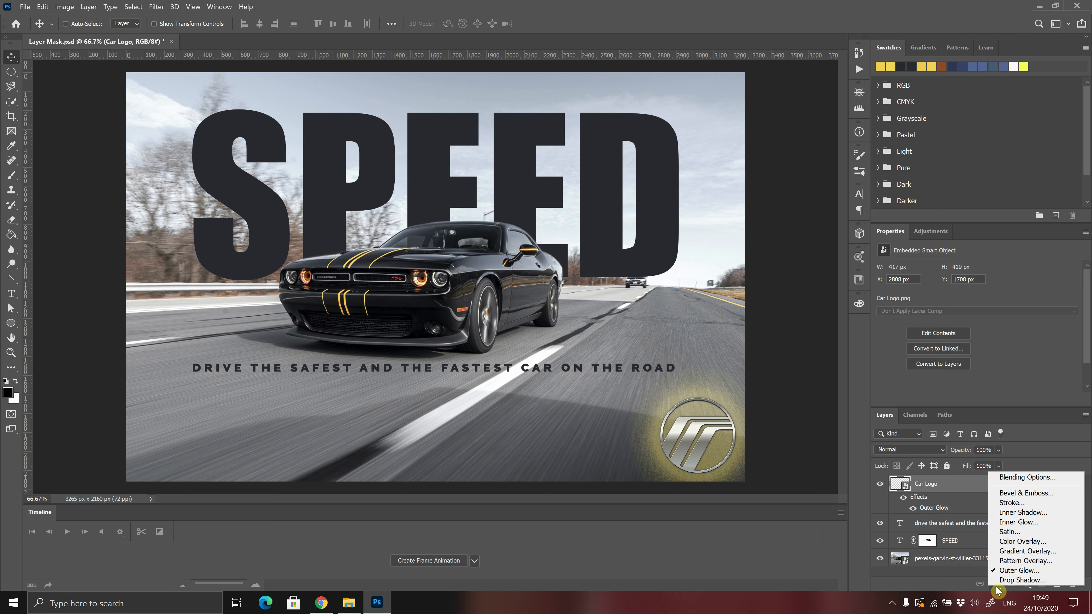
{"action": "left_click", "coordinate": [1021, 581]}
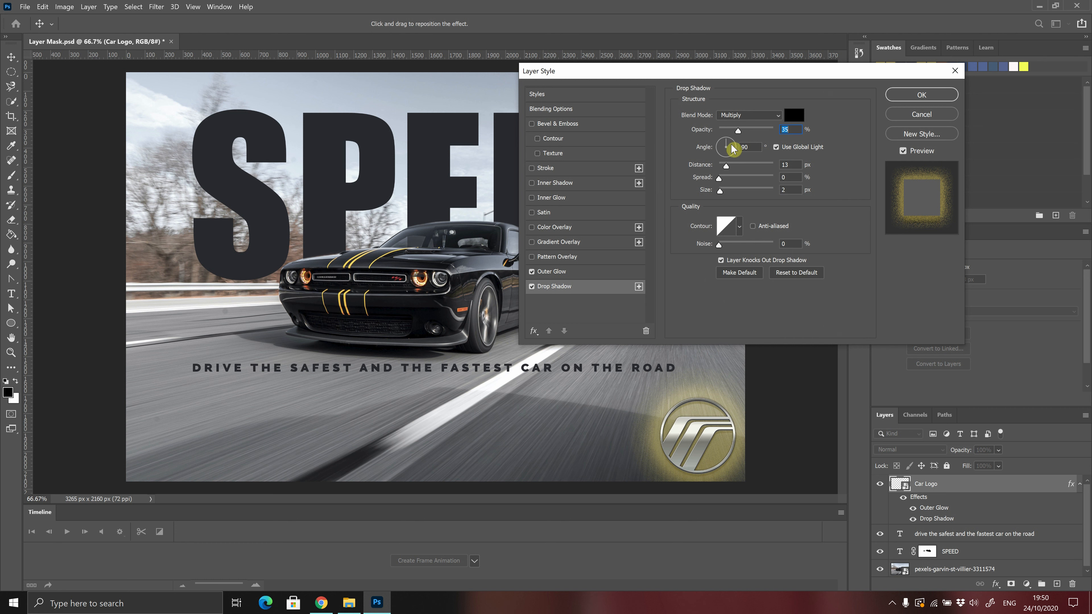
{"action": "left_click", "coordinate": [722, 145]}
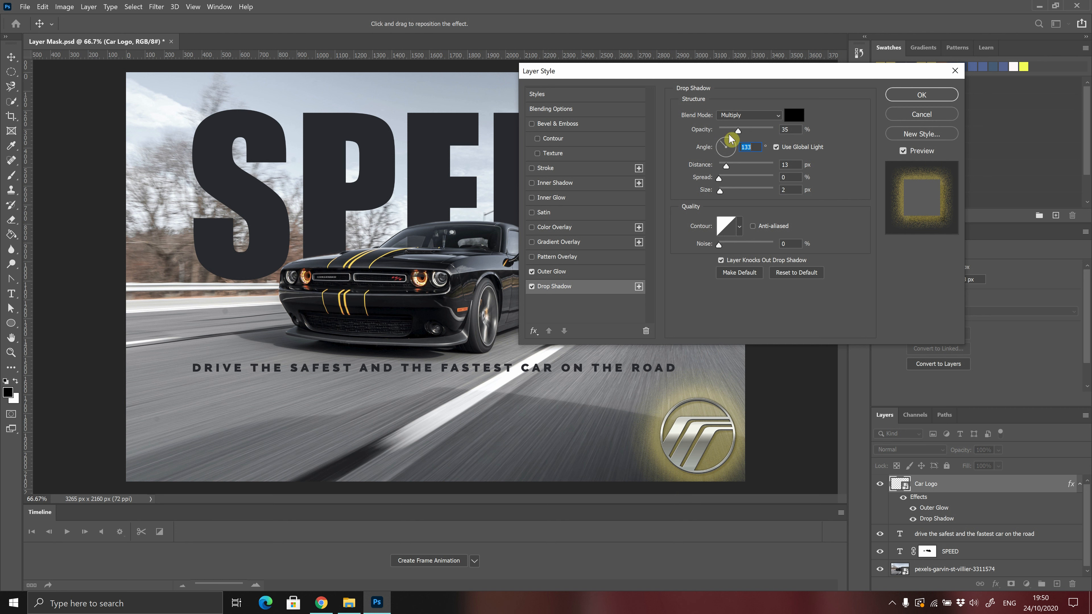
{"action": "left_click_drag", "start_coordinate": [731, 166], "coordinate": [739, 165]}
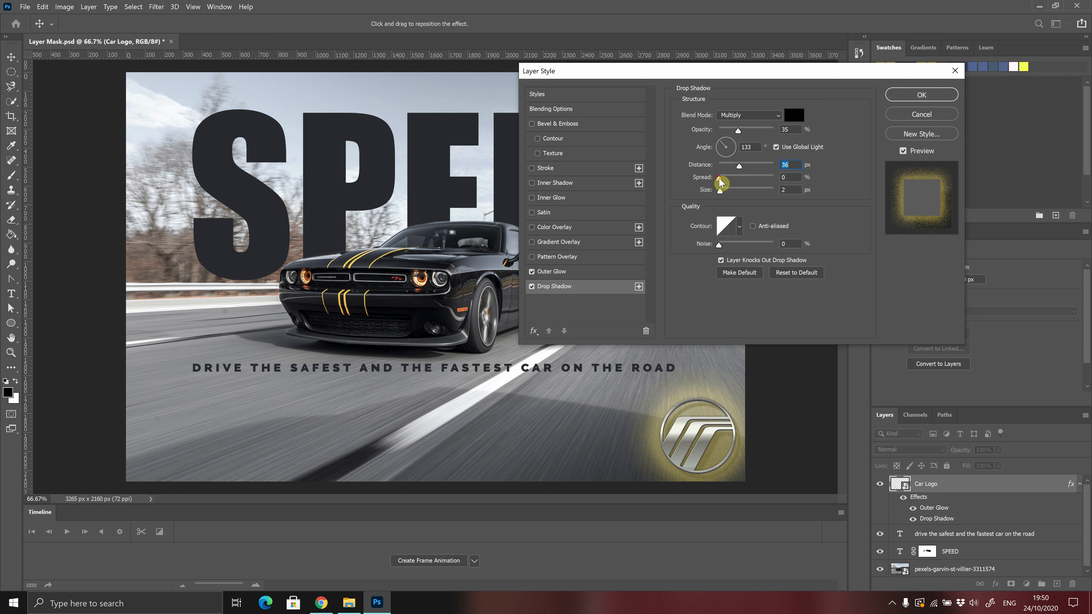
{"action": "mouse_move", "coordinate": [726, 183]}
{"action": "left_mouse_down"}
{"action": "mouse_move", "coordinate": [732, 191]}
{"action": "mouse_move", "coordinate": [722, 191]}
{"action": "left_mouse_up"}
{"action": "left_click_drag", "start_coordinate": [738, 131], "coordinate": [748, 131]}
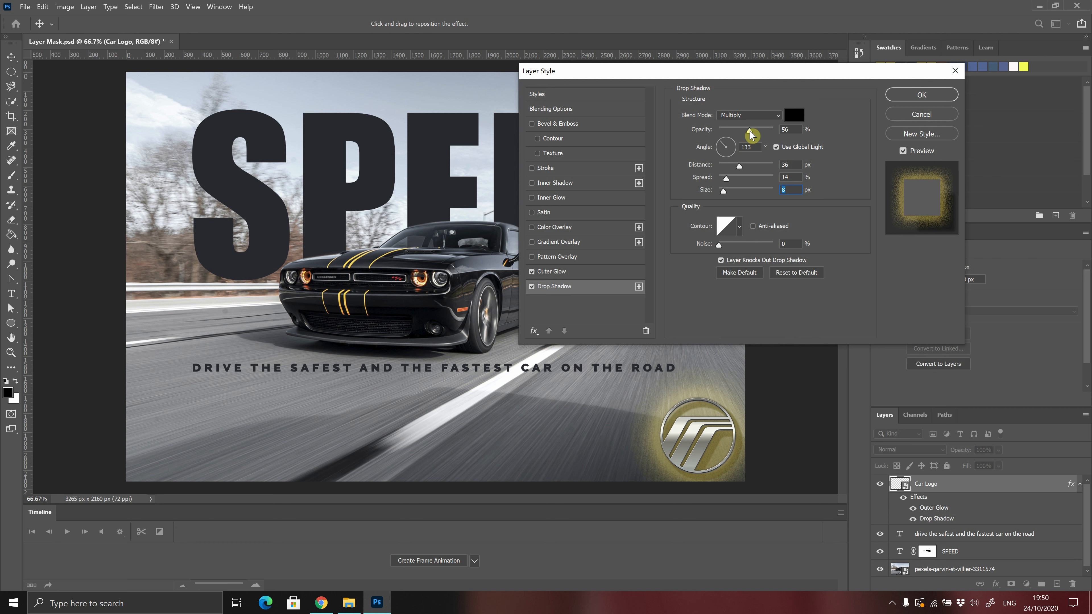
{"action": "left_click_drag", "start_coordinate": [726, 191], "coordinate": [726, 205]}
{"action": "left_click_drag", "start_coordinate": [796, 78], "coordinate": [758, 93]}
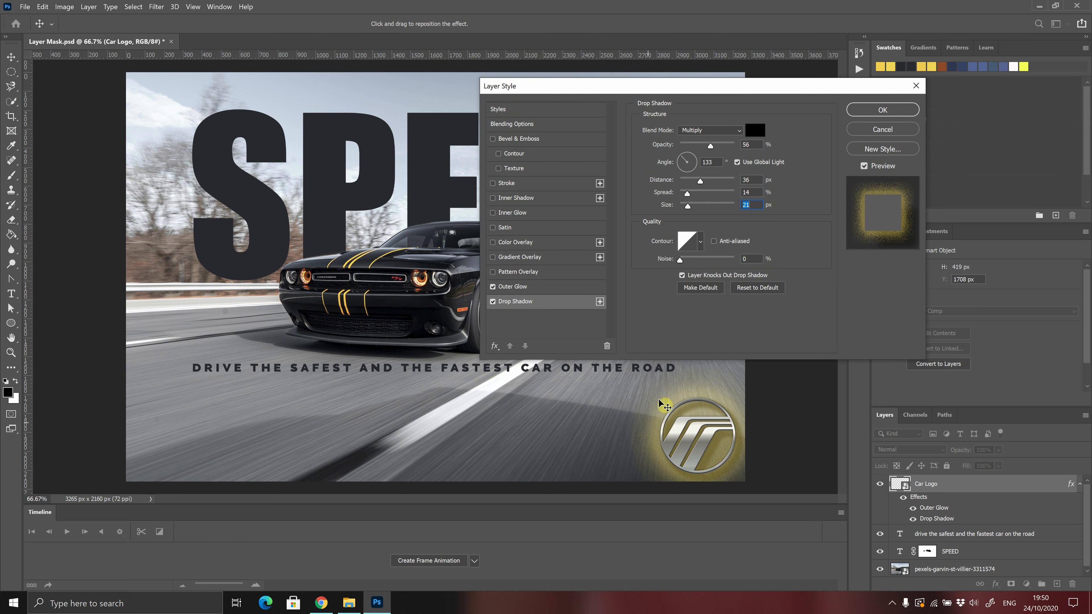
{"action": "left_click", "coordinate": [876, 111]}
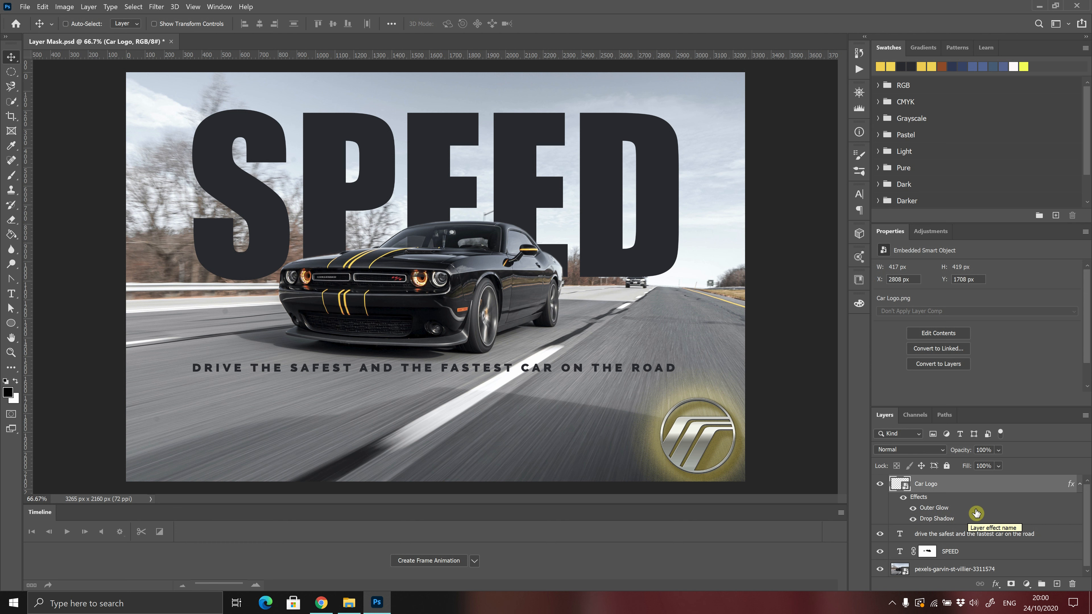
Compare the logo with and without its outer glow, its drop shadow and all effects by toggling their visibility.
{"action": "left_click", "coordinate": [913, 510]}
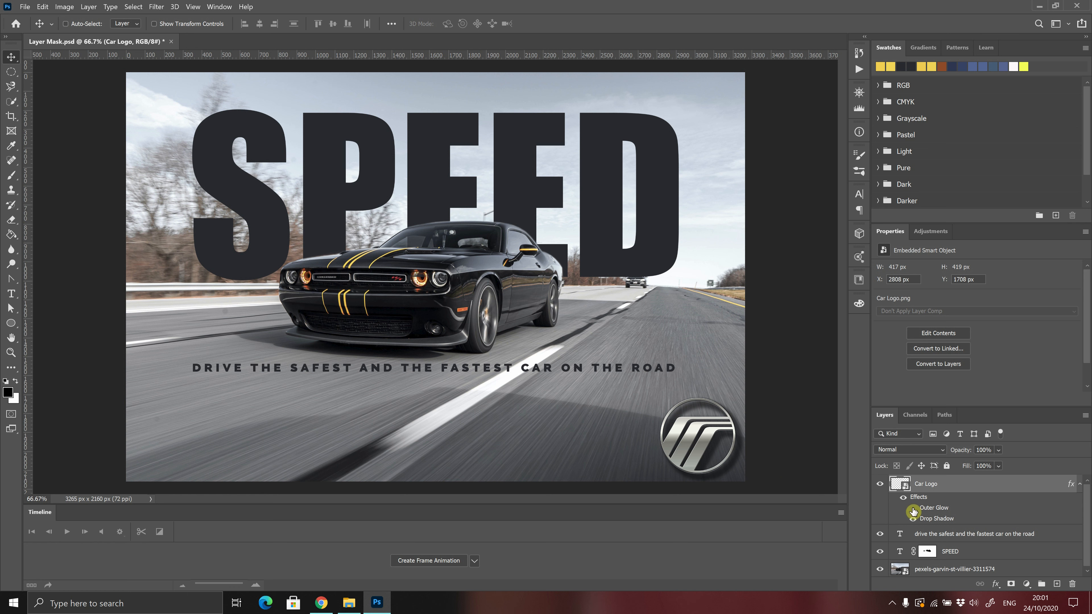
{"action": "left_click", "coordinate": [913, 508]}
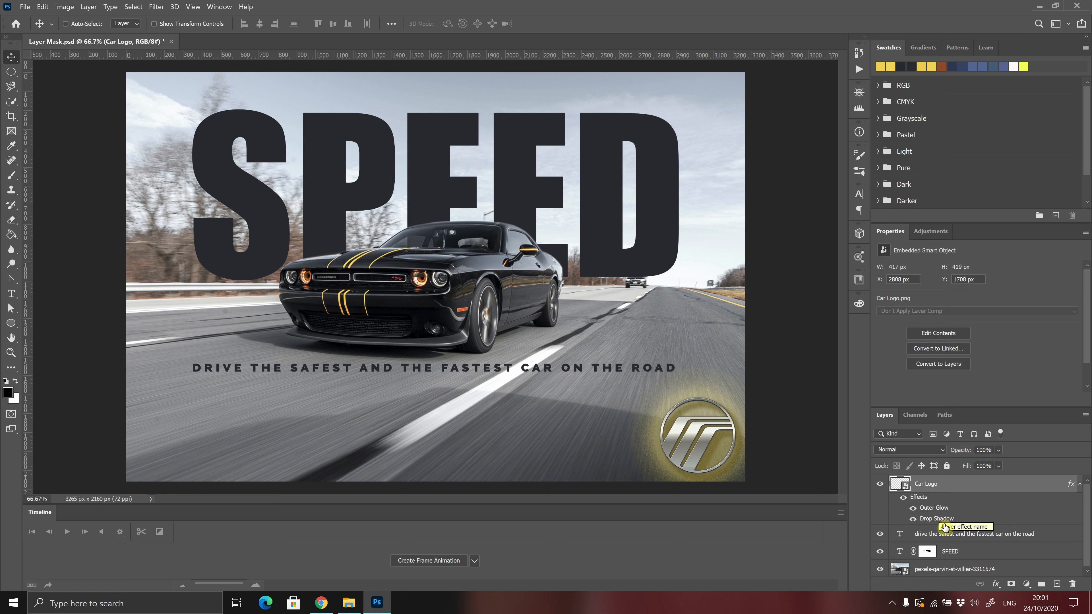
{"action": "left_click", "coordinate": [912, 520]}
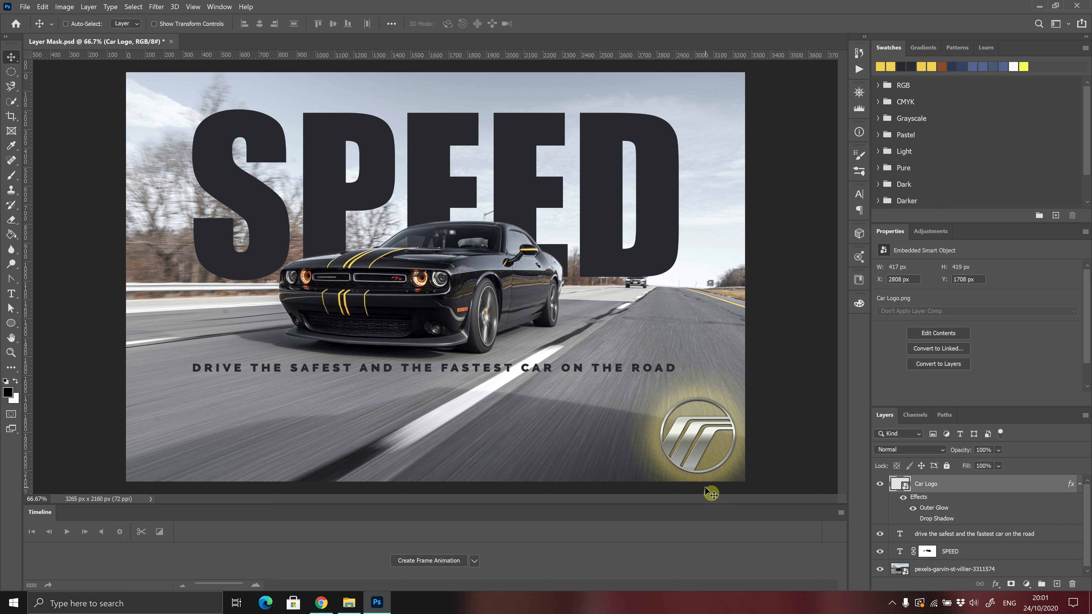
{"action": "left_click", "coordinate": [916, 522]}
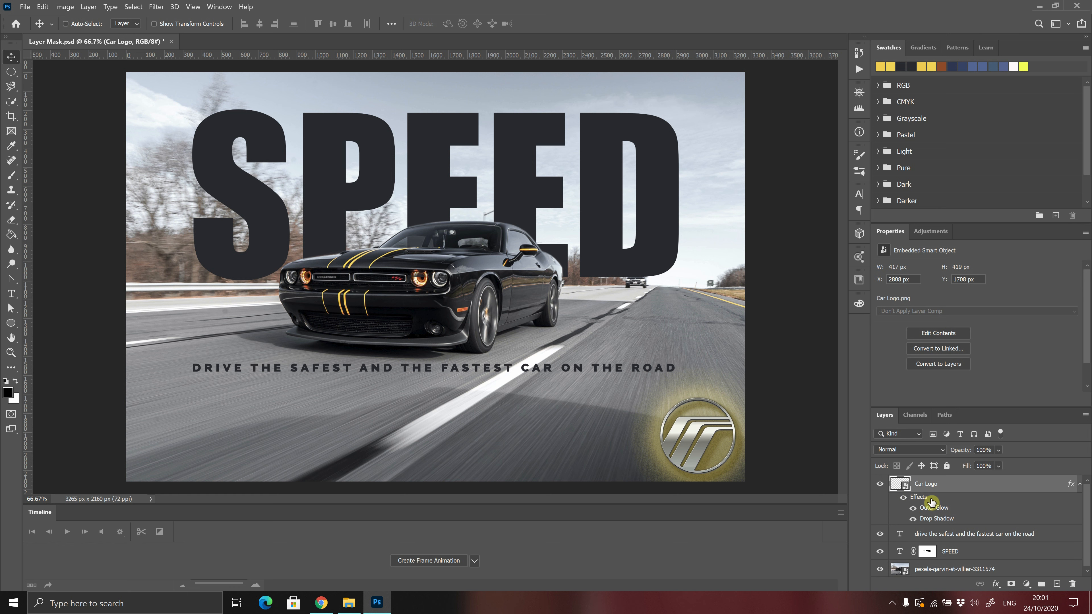
{"action": "left_click", "coordinate": [903, 500]}
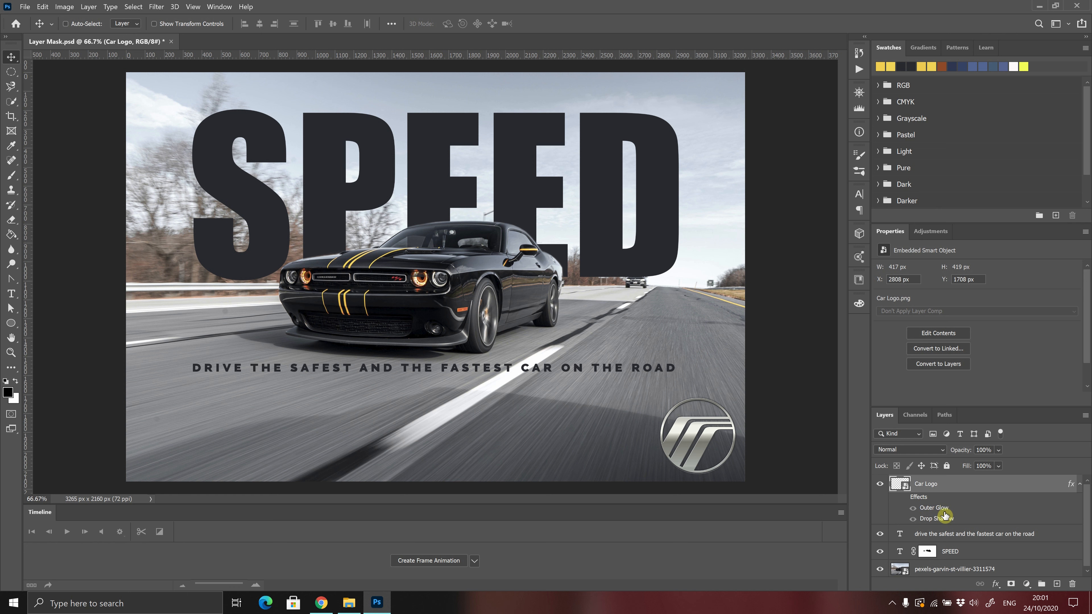
{"action": "left_click", "coordinate": [904, 500]}
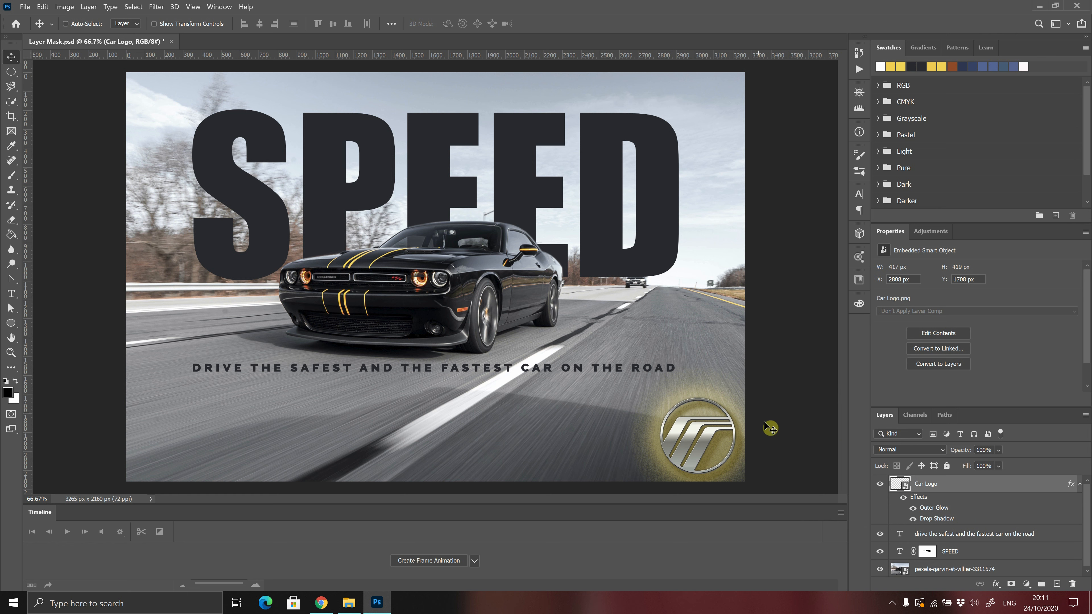
Change the colour of the Car Logo layer's existing outer glow to white and apply the layer style.
{"action": "double_click", "coordinate": [958, 511]}
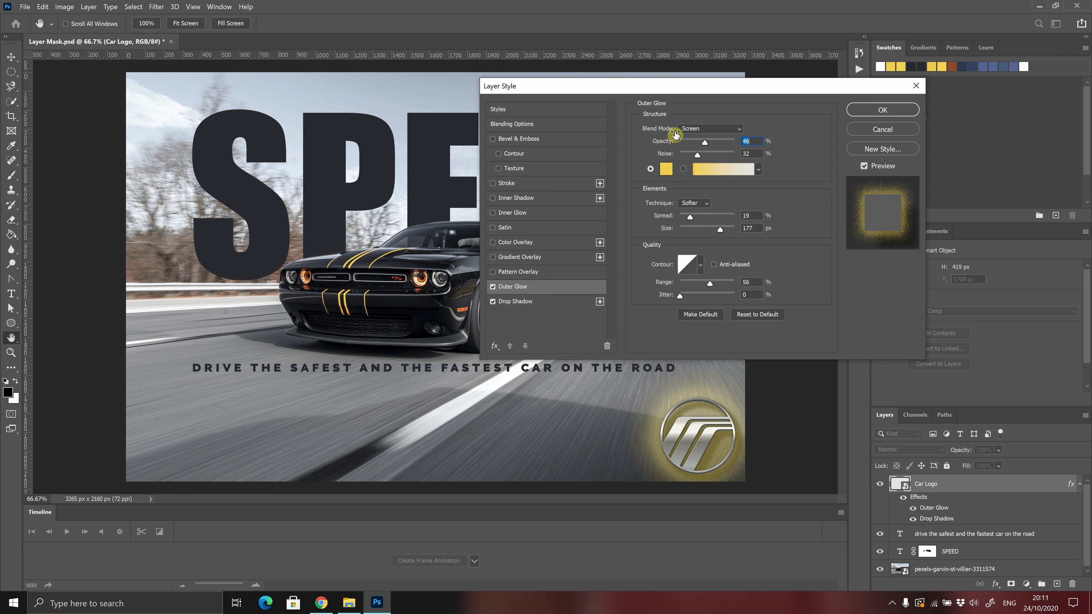
{"action": "left_click", "coordinate": [665, 169]}
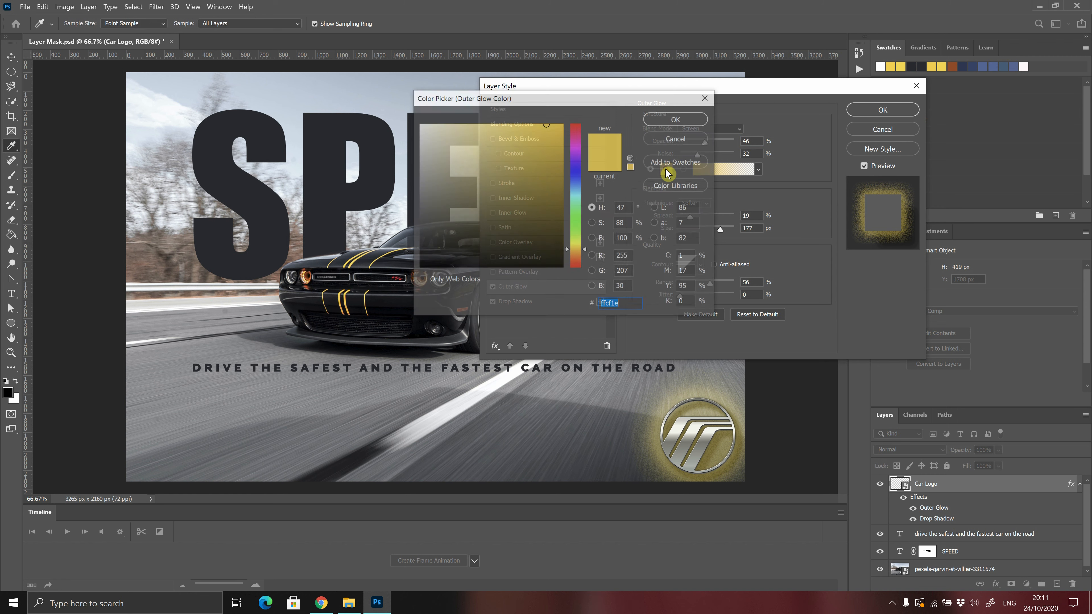
{"action": "left_click_drag", "start_coordinate": [519, 146], "coordinate": [419, 120]}
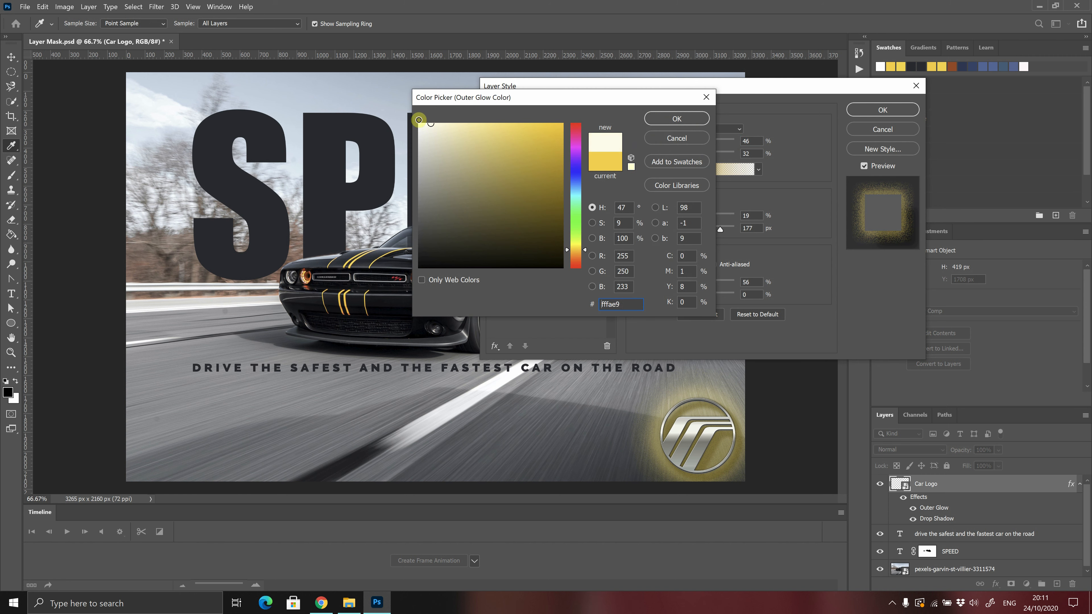
{"action": "left_click", "coordinate": [686, 119]}
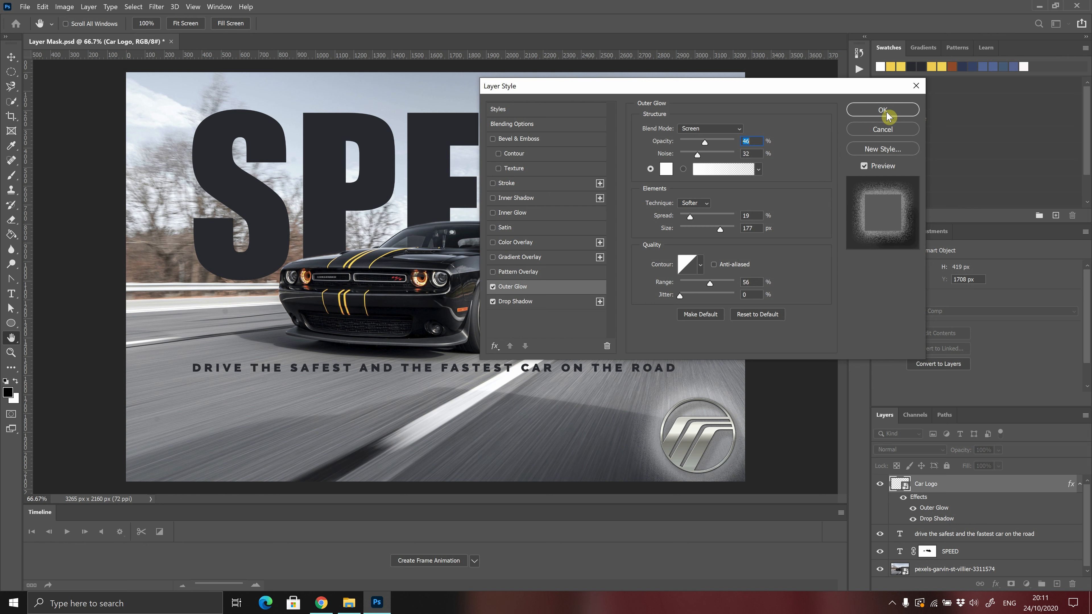
{"action": "left_click", "coordinate": [863, 111]}
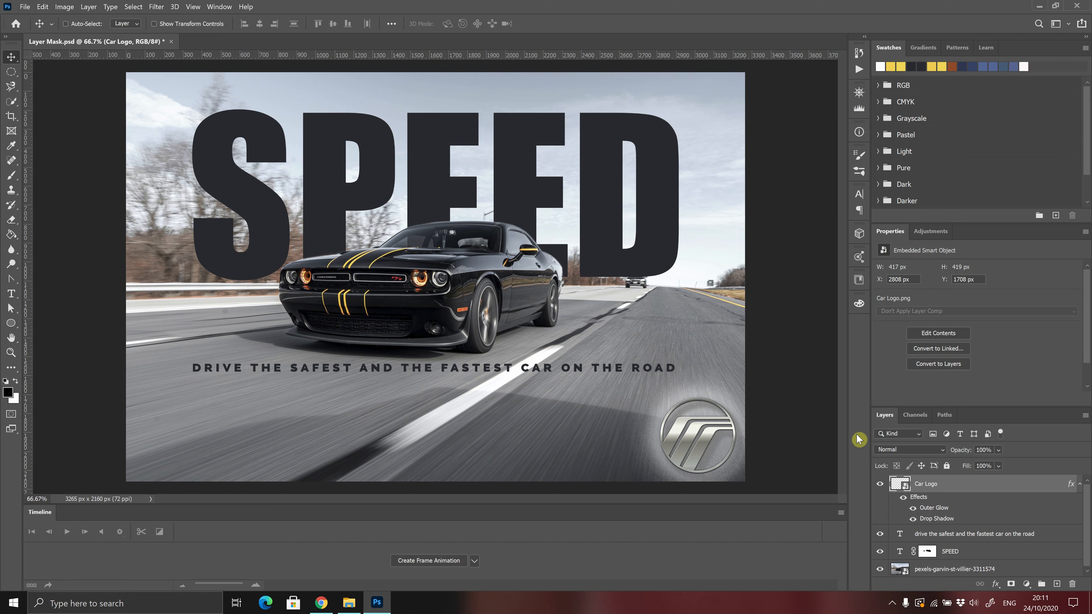